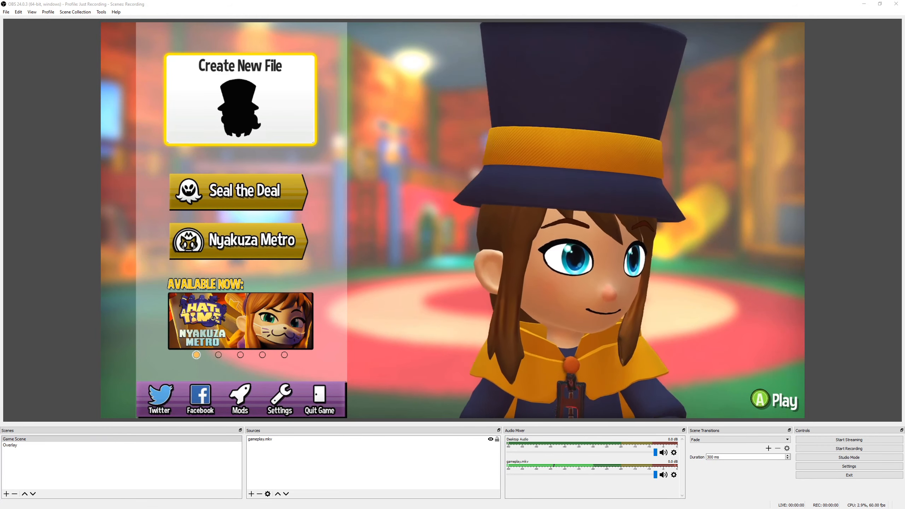
Check the Overlay scene, return to Game Scene and add the existing Overlay scene to it as a visible source
left_click(58, 446)
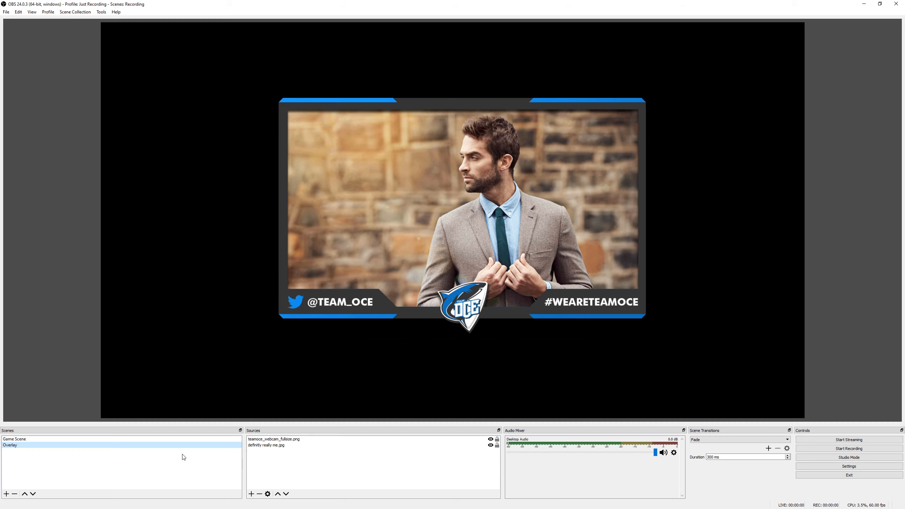
left_click(144, 440)
left_click(251, 494)
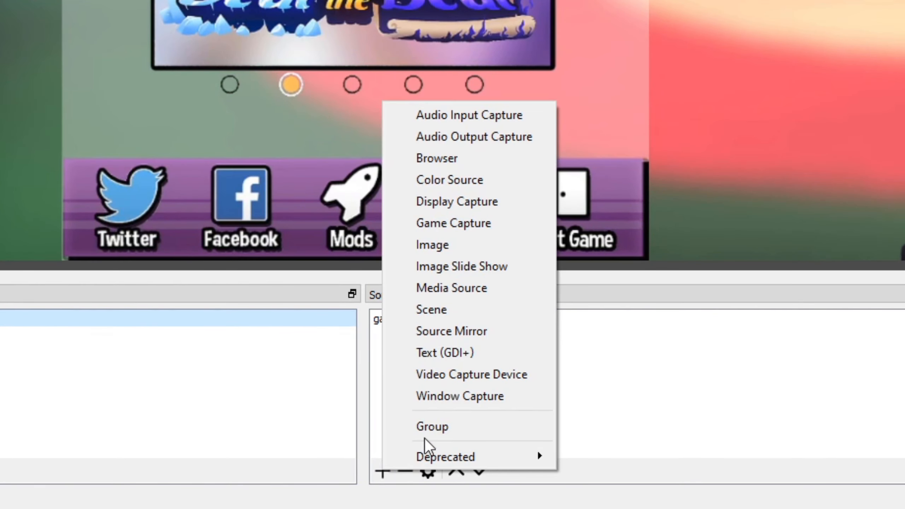
left_click(436, 309)
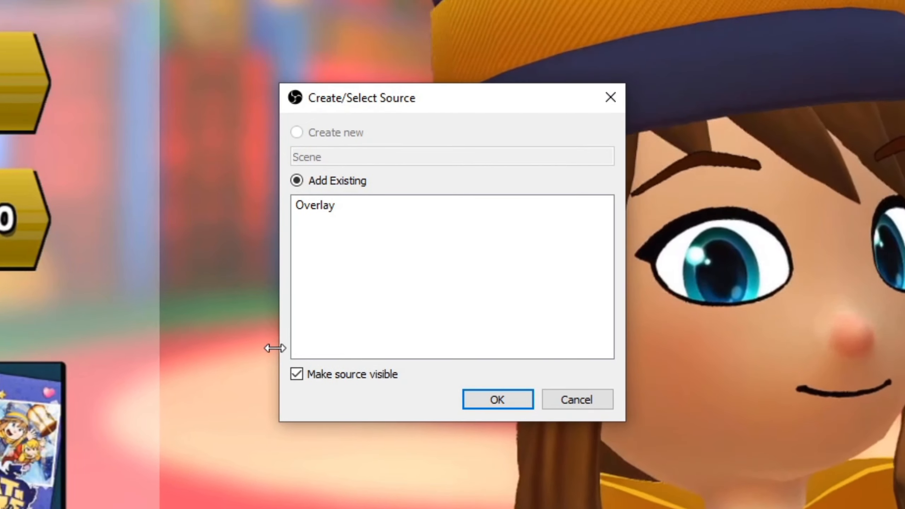
left_click(317, 210)
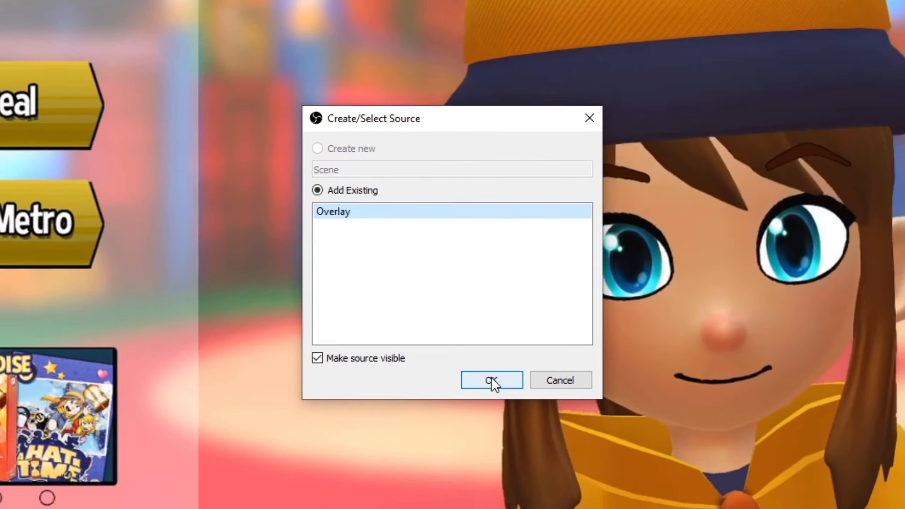
left_click(498, 400)
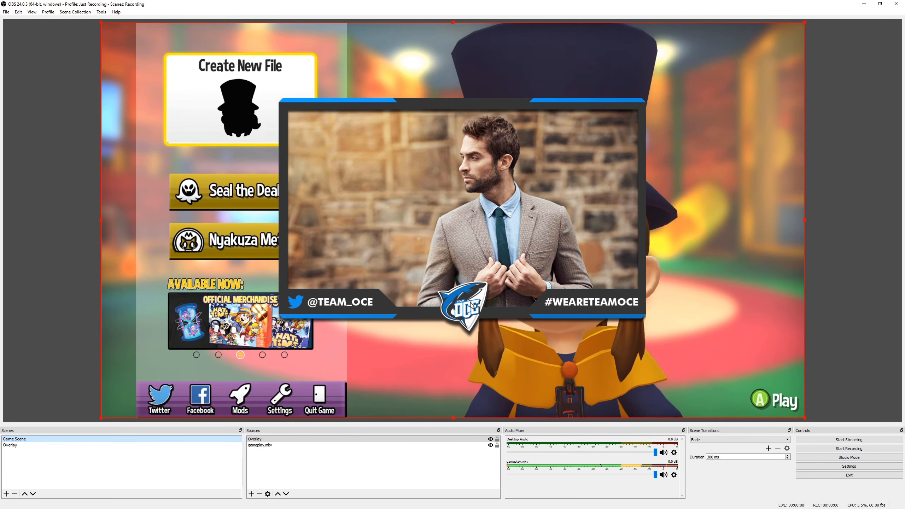
Shrink the Overlay source to about half size and position its webcam frame in the game picture's upper-right corner
left_click(101, 23)
left_click_drag(101, 23, 433, 208)
left_click_drag(563, 299, 676, 89)
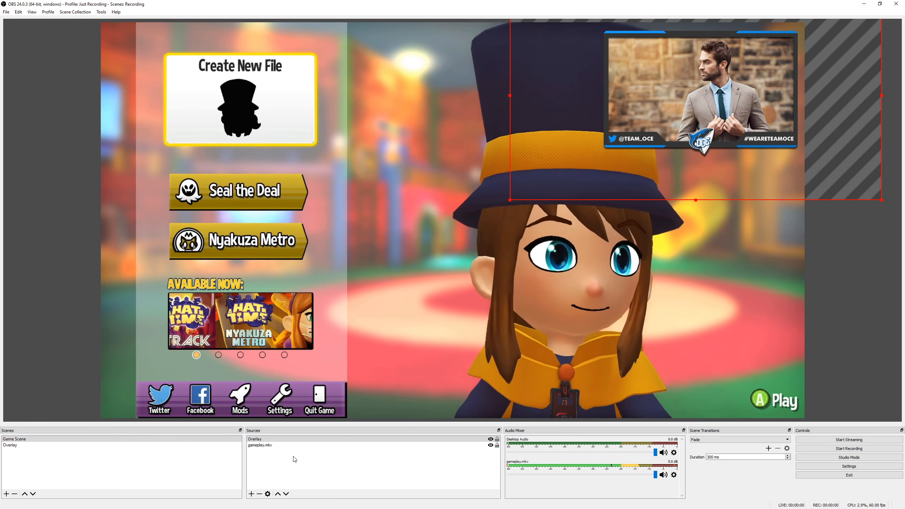
left_click(843, 303)
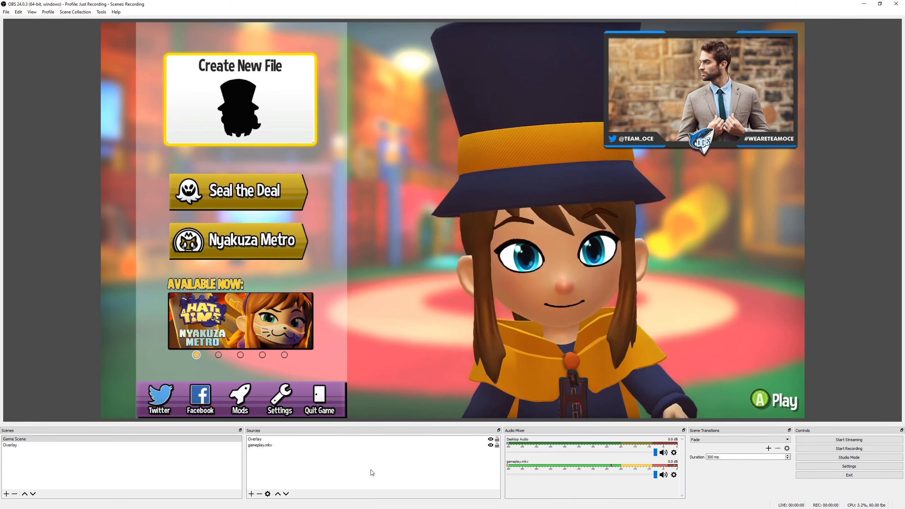
Duplicate the Overlay scene and name the copy "Overlay sad"
left_click(183, 446)
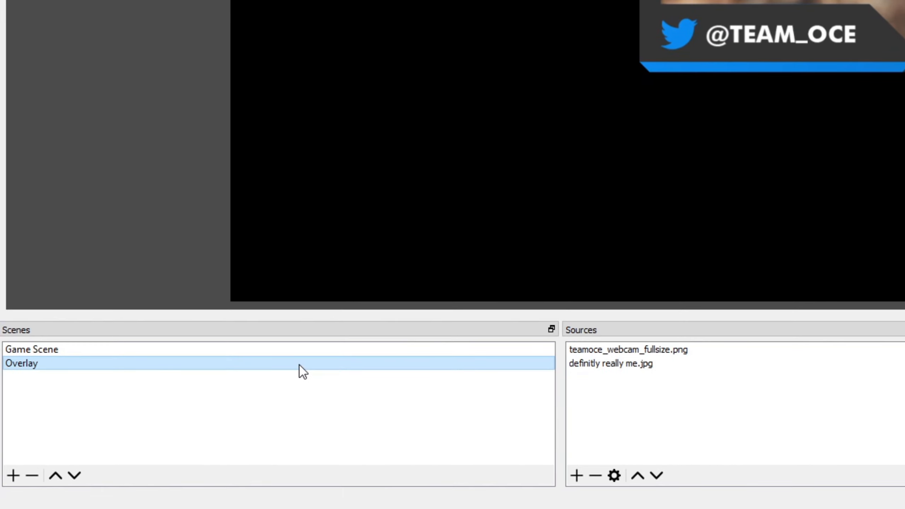
right_click(131, 445)
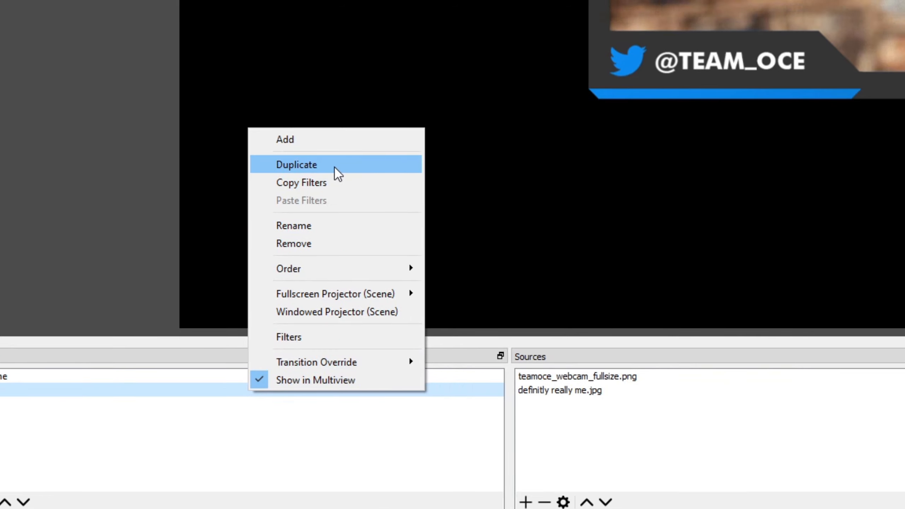
left_click(386, 139)
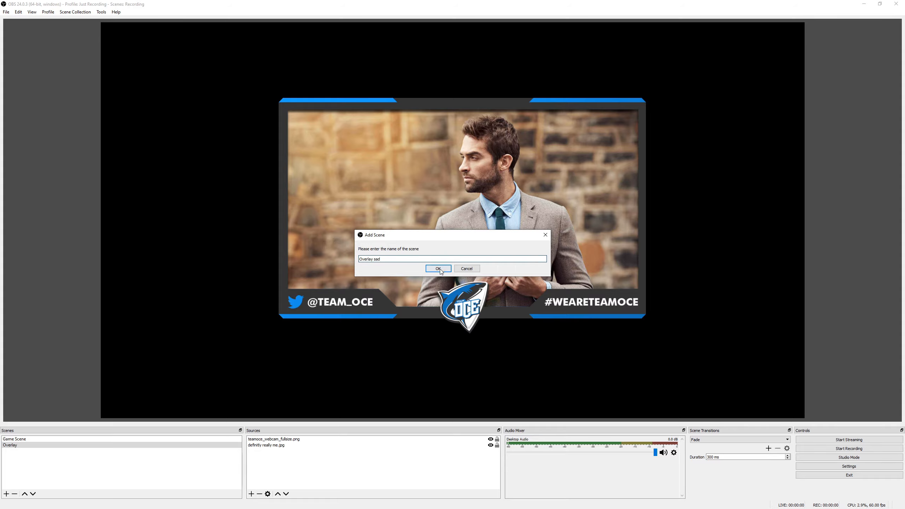
left_click(438, 259)
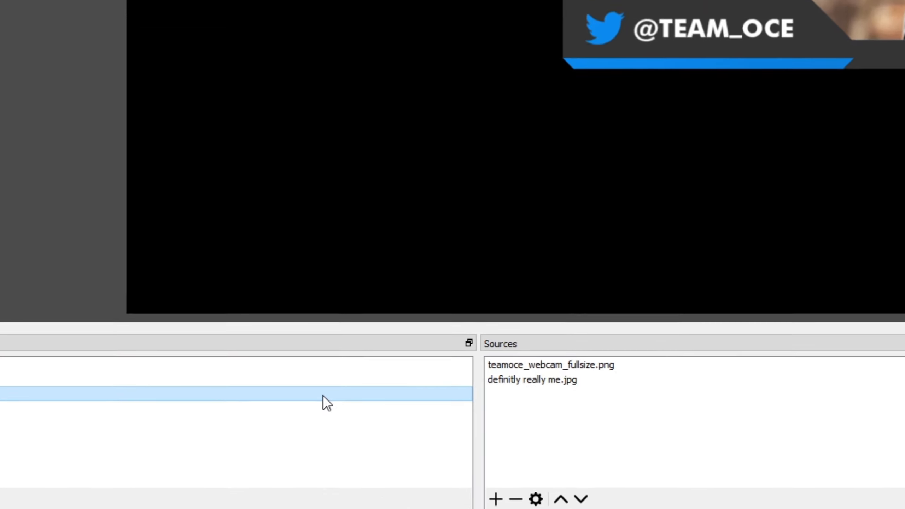
Add a Color Correction filter to the Overlay sad scene with saturation set to -1.00
right_click(182, 452)
left_click(381, 337)
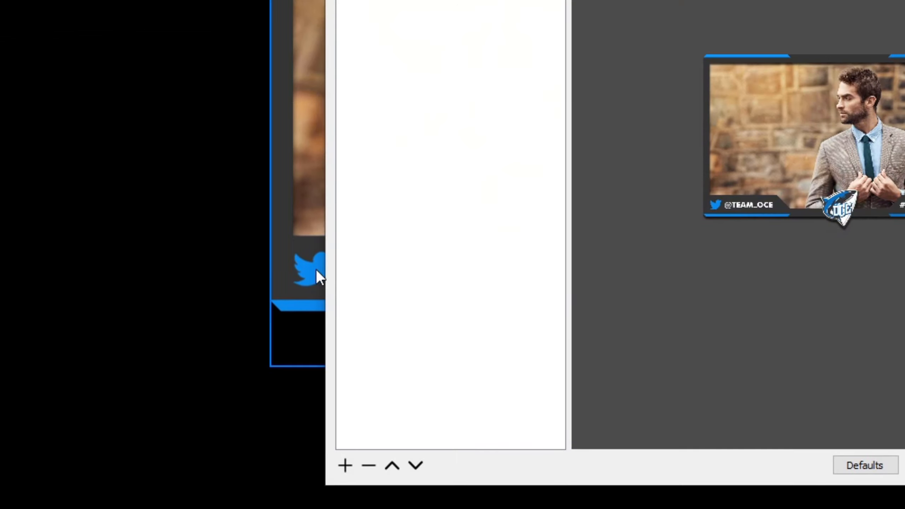
left_click(341, 468)
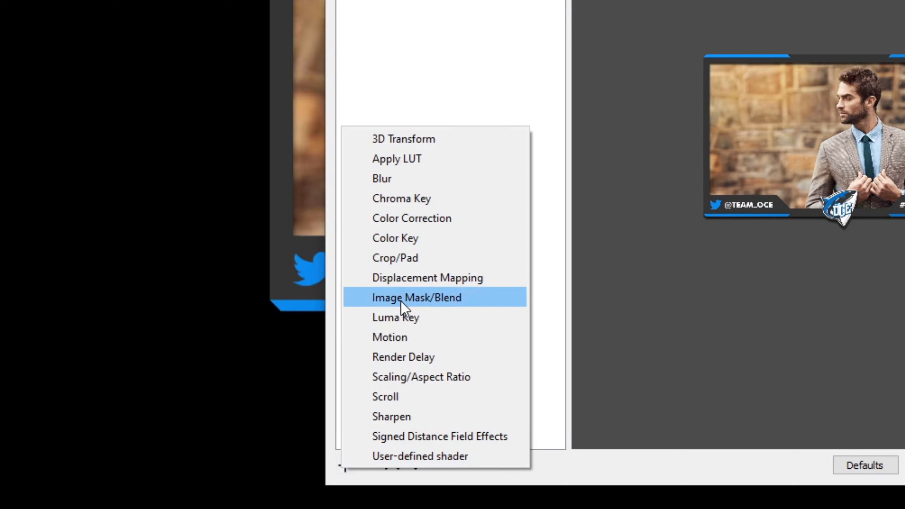
left_click(414, 218)
left_click(430, 281)
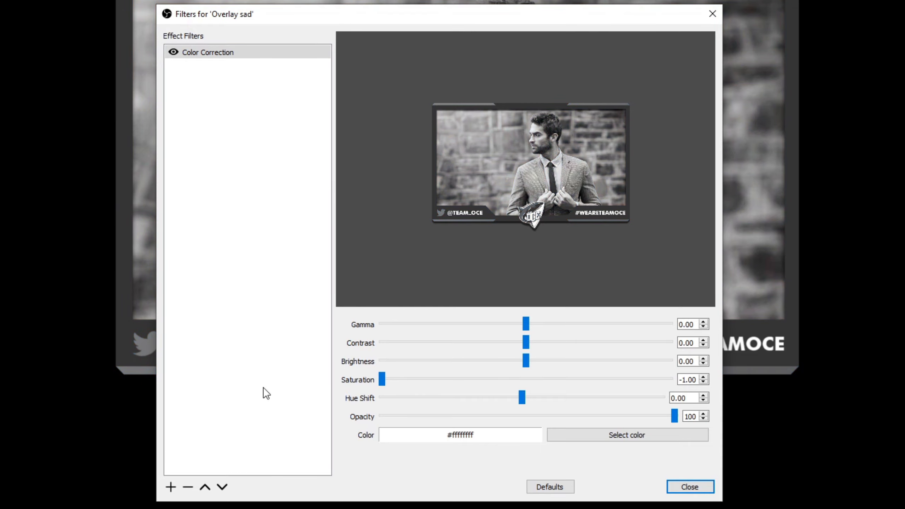
left_click(713, 491)
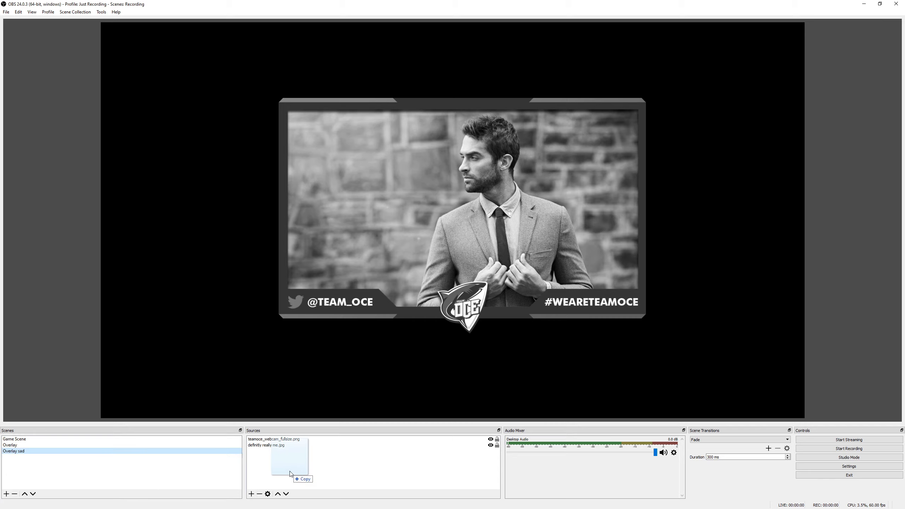
Add Piano Solo #1 RF.mp3 to the Overlay sad scene and change its audio monitoring mode in the advanced audio properties
left_click(18, 12)
left_click(50, 99)
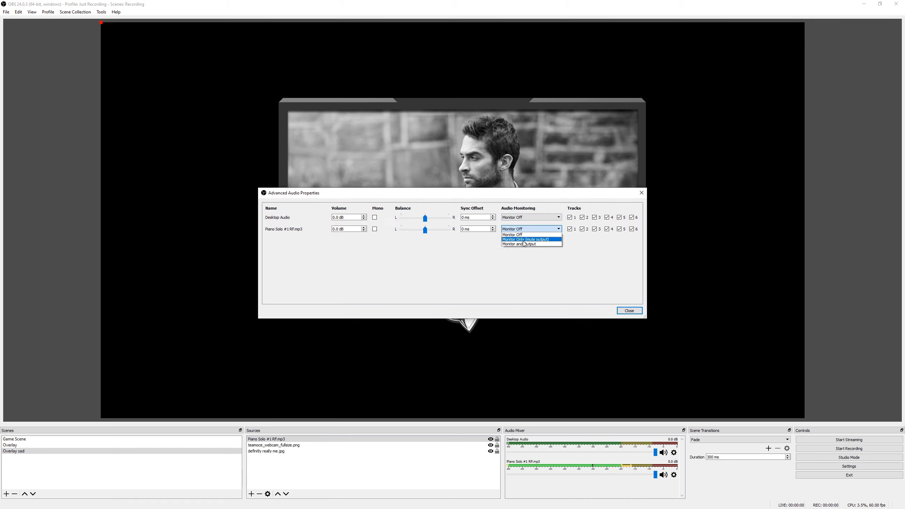
left_click(630, 311)
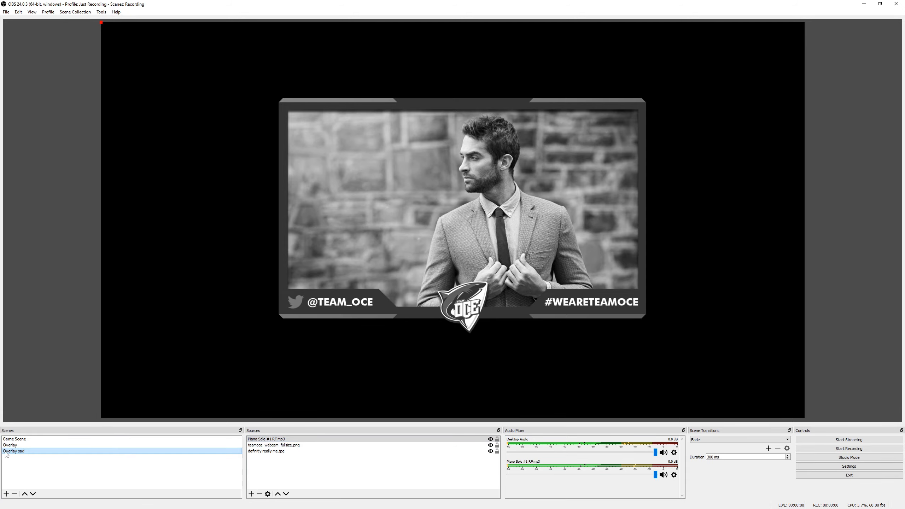
Add the existing Overlay sad scene as a source in Game Scene
left_click(57, 440)
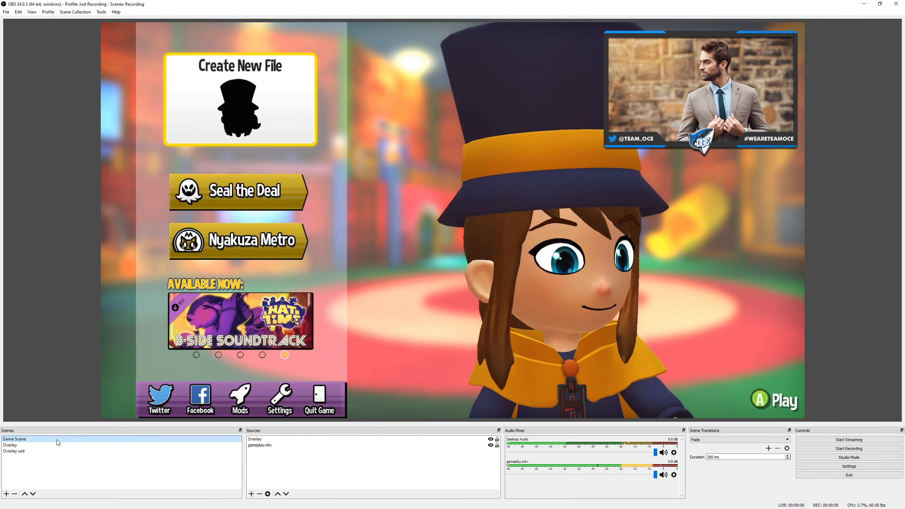
left_click(250, 494)
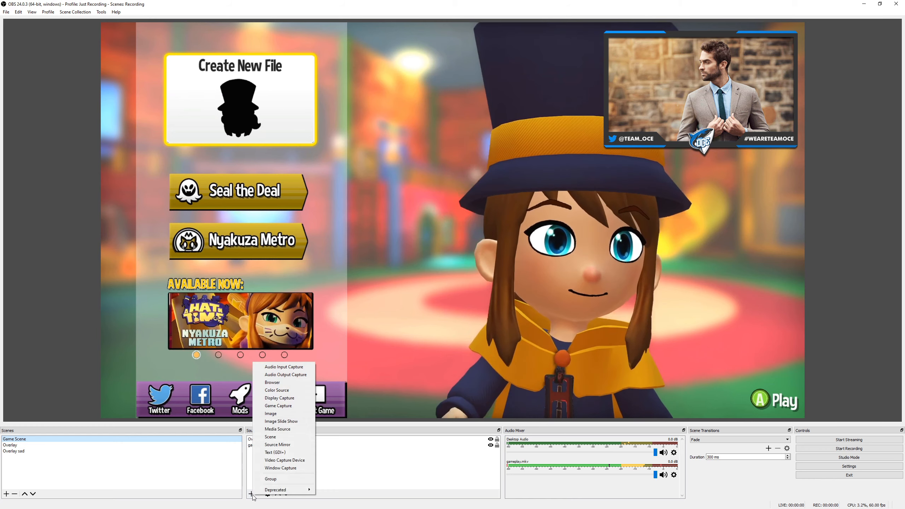
left_click(271, 436)
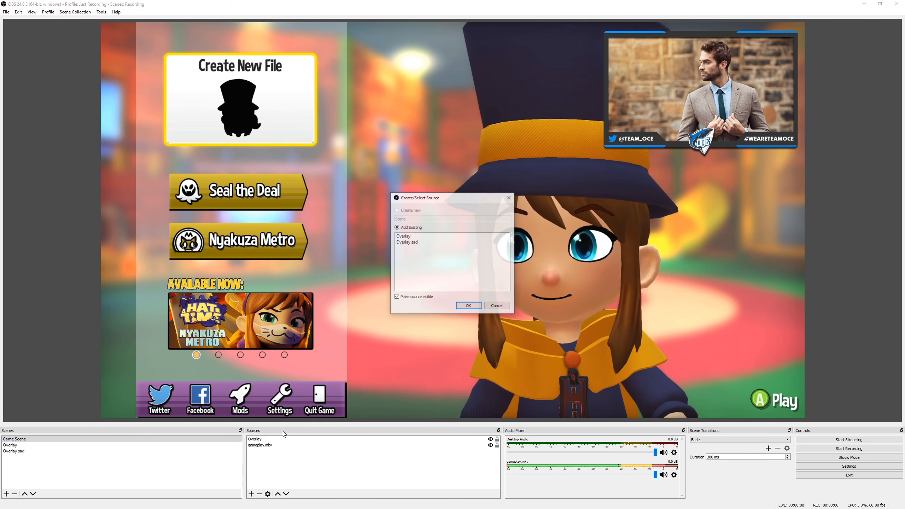
left_click(416, 242)
left_click(468, 306)
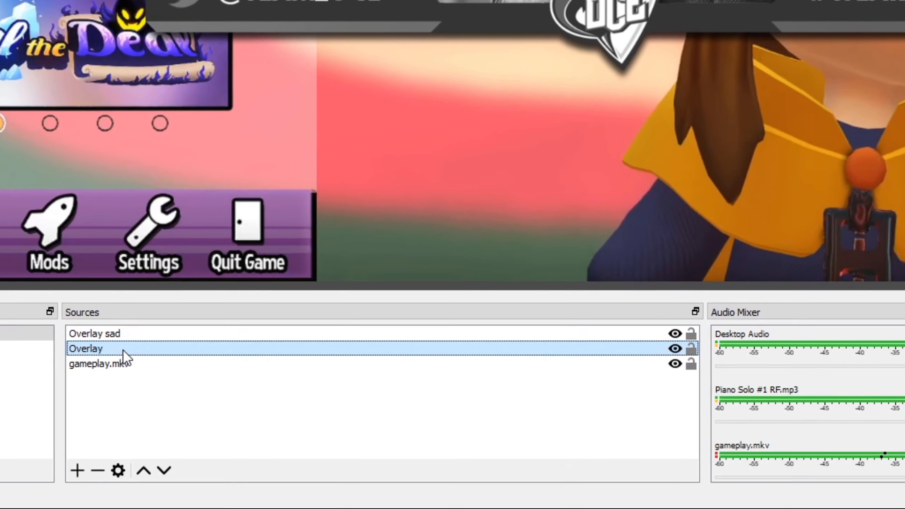
Copy the transform of the Overlay source and paste it onto the Overlay sad source
right_click(270, 445)
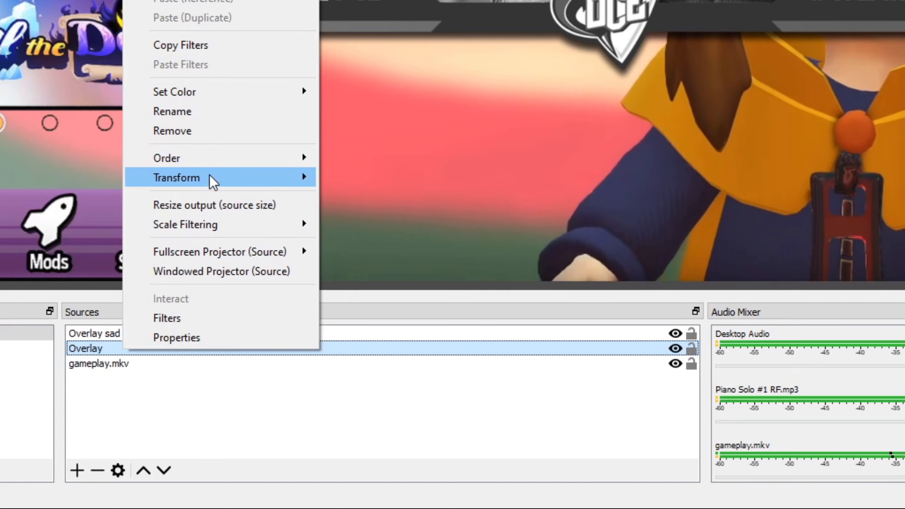
mouse_move(213, 181)
left_click(360, 201)
left_click(214, 333)
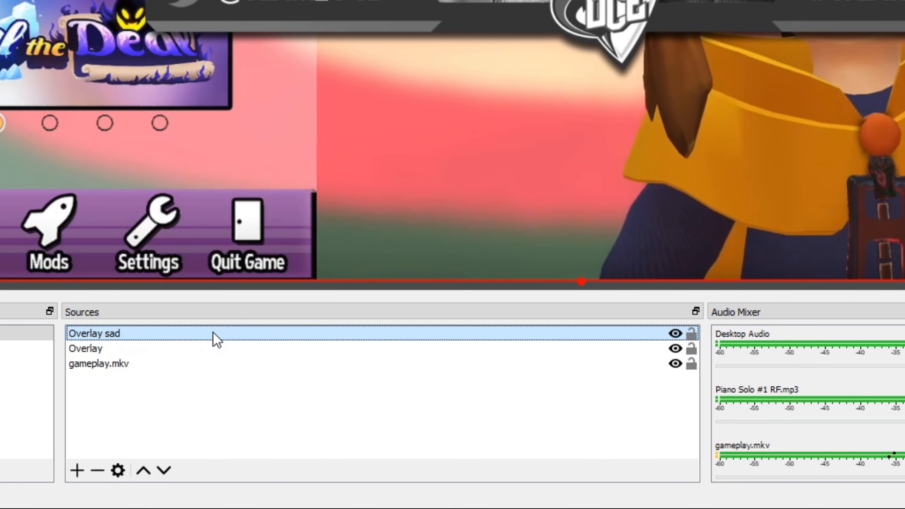
right_click(212, 333)
mouse_move(315, 161)
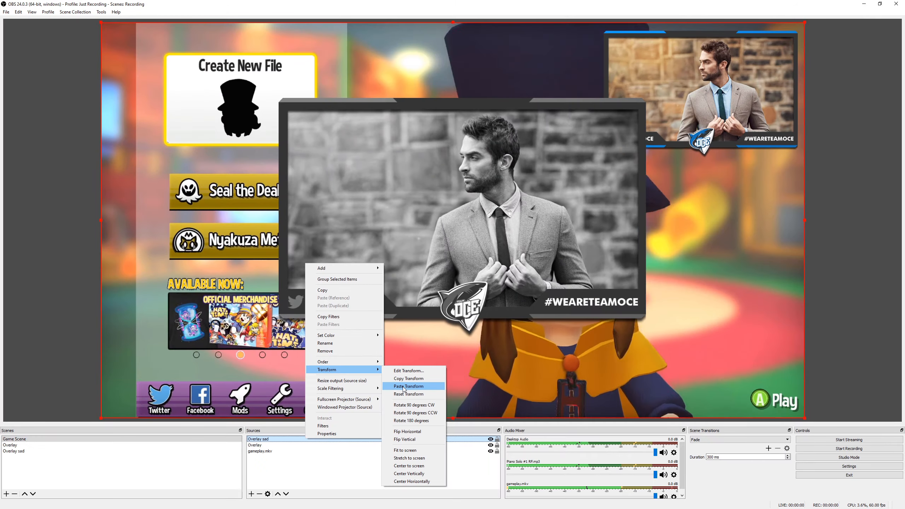
left_click(460, 202)
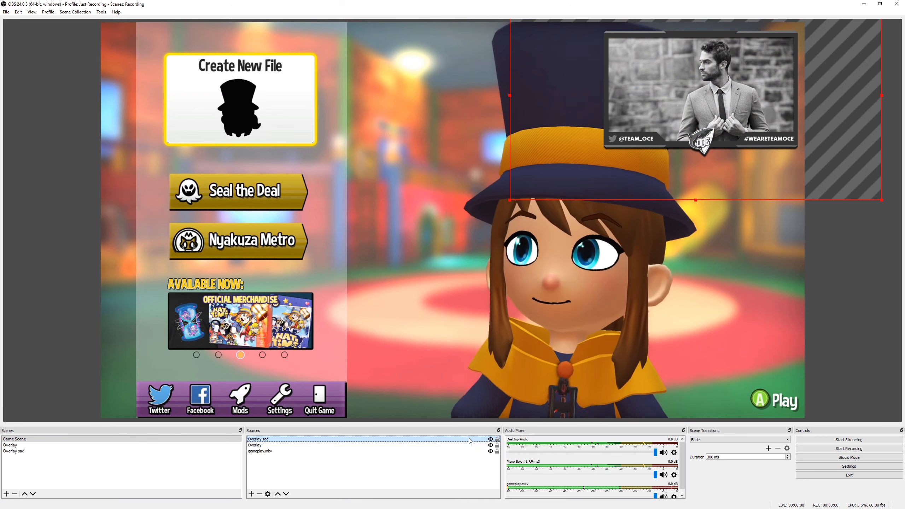
Toggle the visibility of the Overlay sad source in Game Scene to try the effect, and leave it hidden
left_click(491, 439)
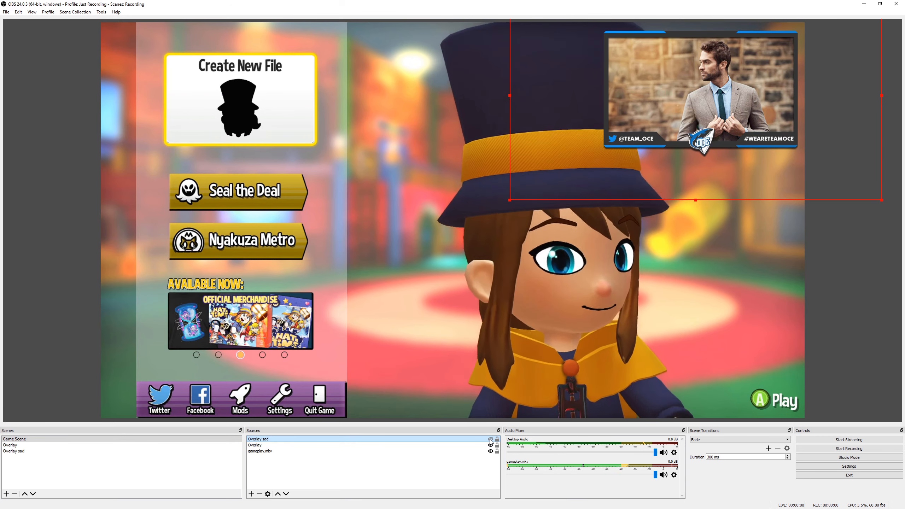
left_click(490, 440)
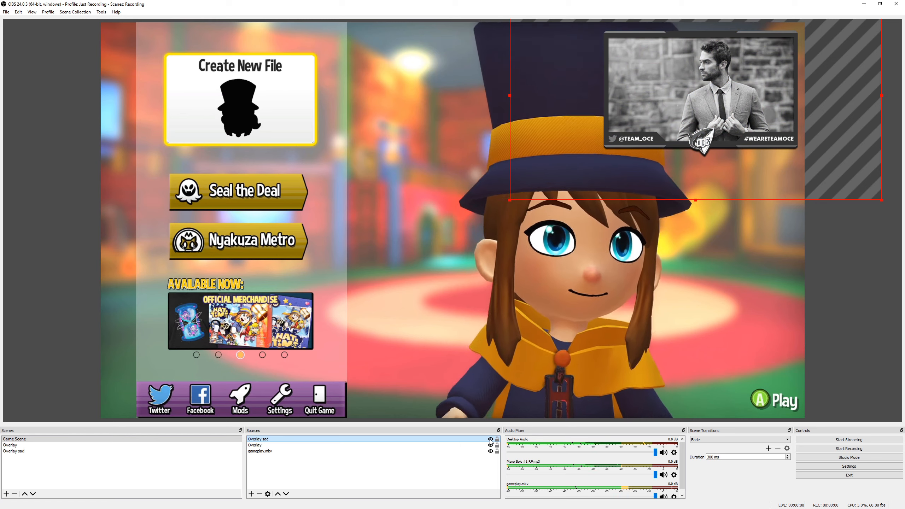
left_click(490, 440)
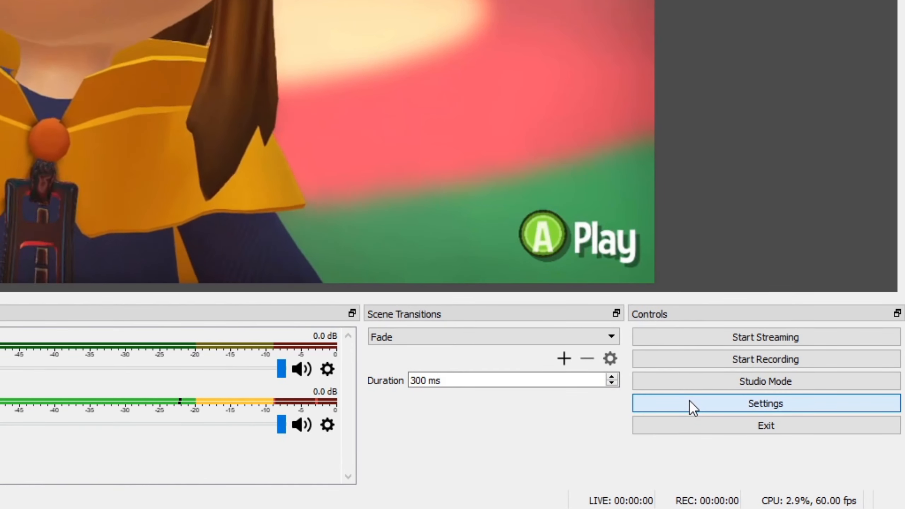
Assign the hotkey Alt + 1 to both Show and Hide 'Overlay sad' under Game Scene and save the settings
left_click(690, 400)
left_click(172, 188)
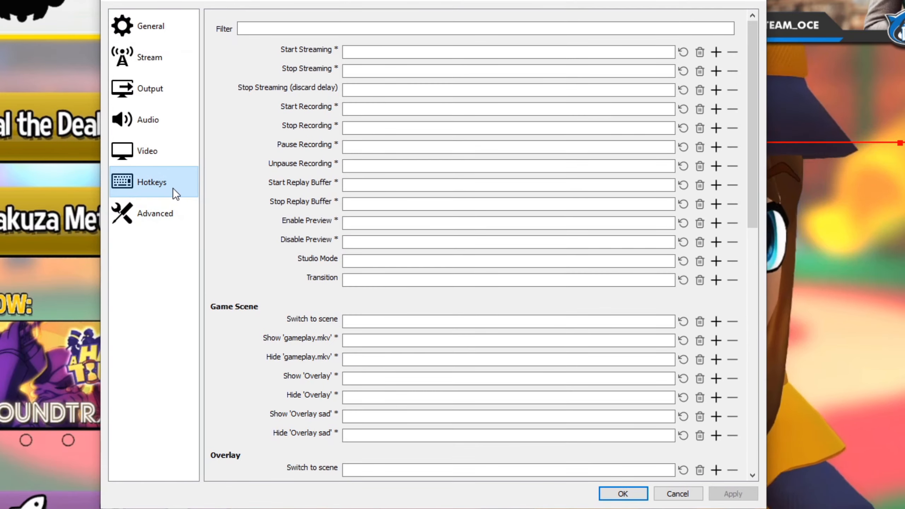
scroll(249, 264, "down", 3)
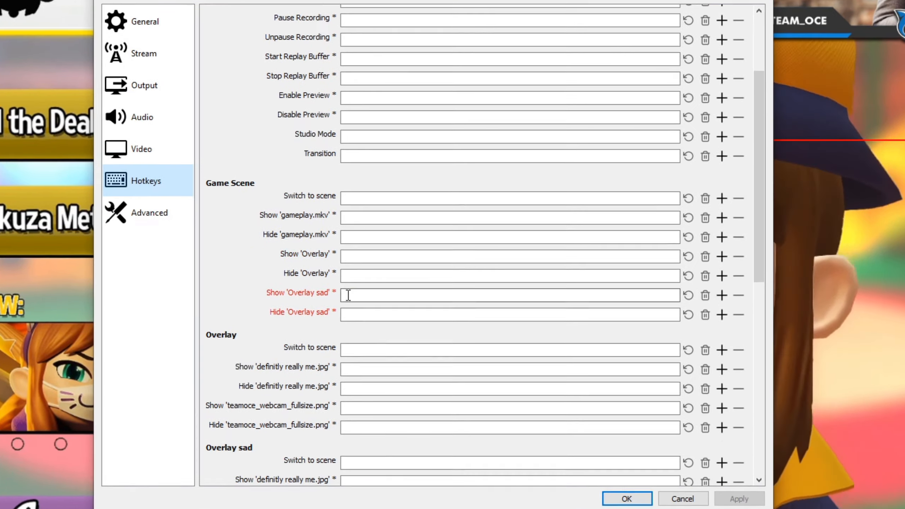
left_click(356, 295)
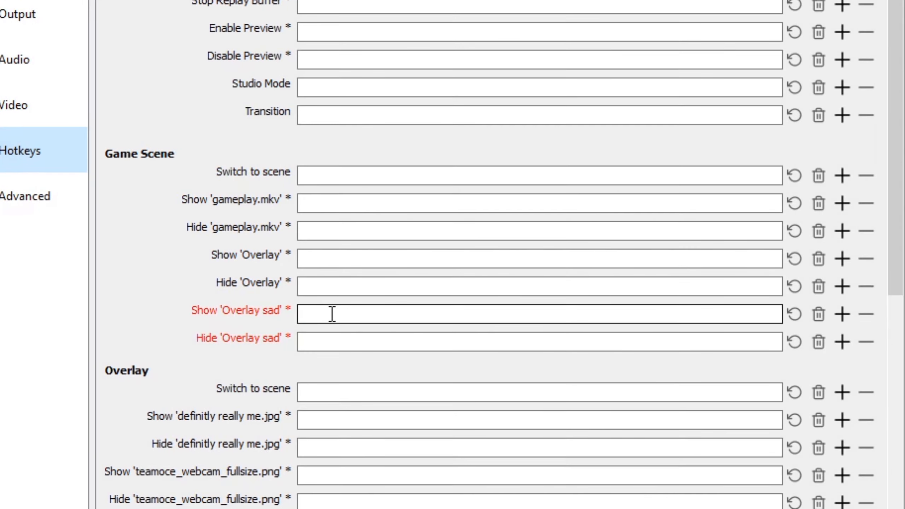
key("alt+2")
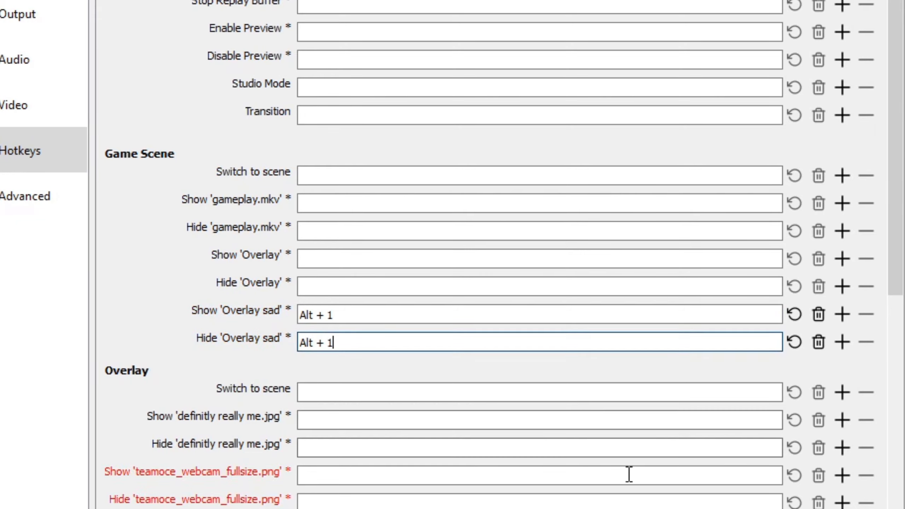
left_click(580, 423)
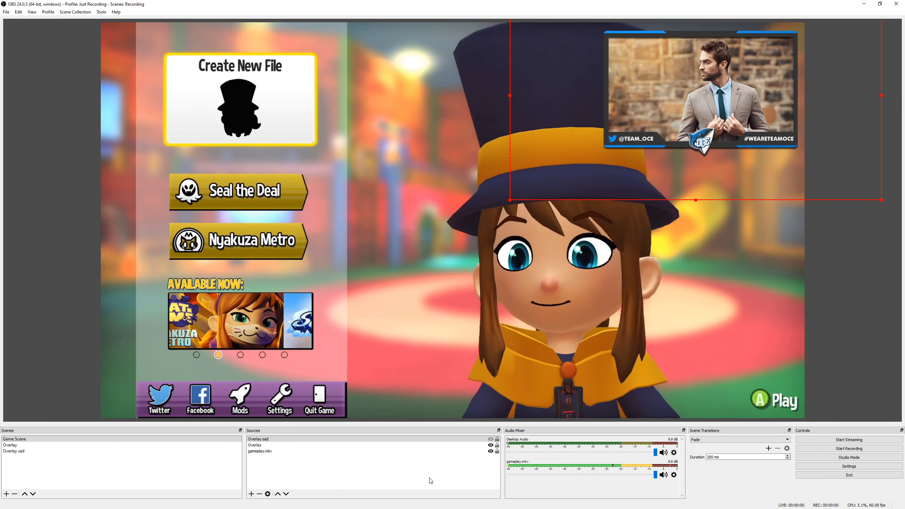
Test the assigned hotkey by switching the Overlay sad source on and off in Game Scene
key("alt+1")
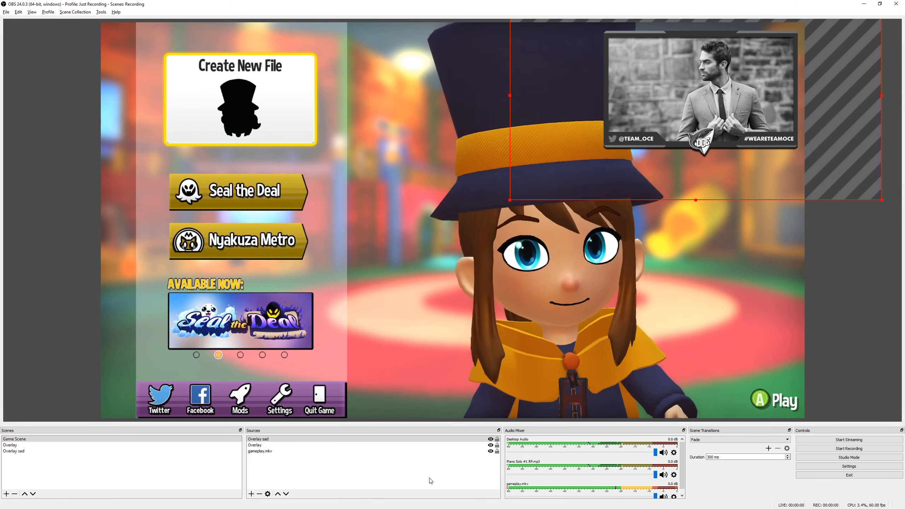
key("alt+2")
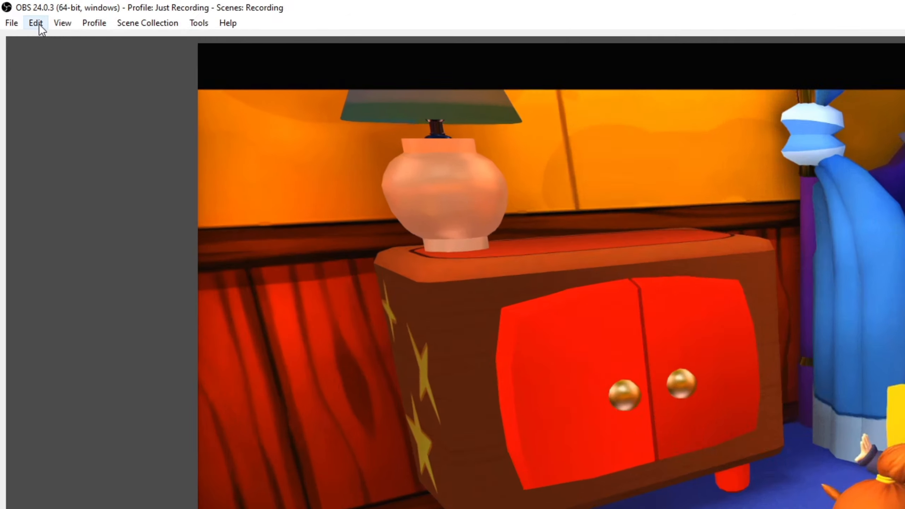
Open the advanced audio properties and set the audio monitoring of gameplay.mkv to Monitor Only (mute output)
left_click(19, 12)
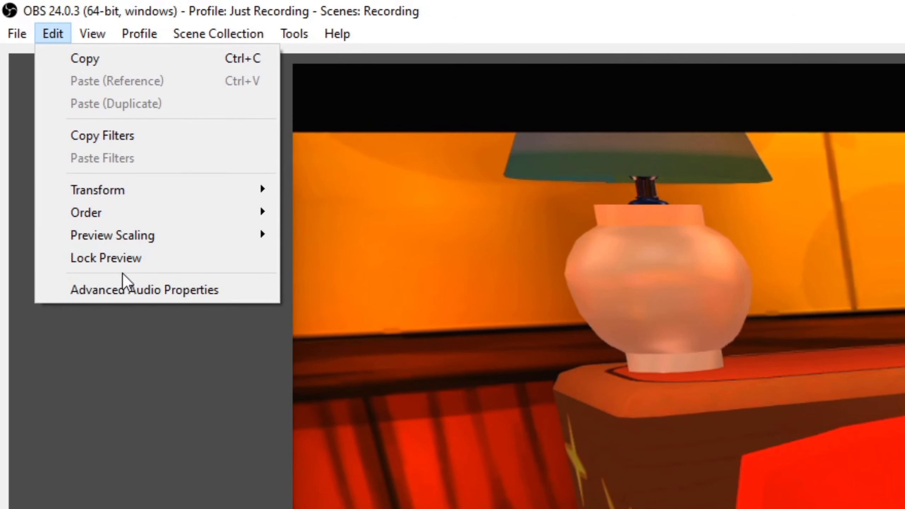
left_click(125, 293)
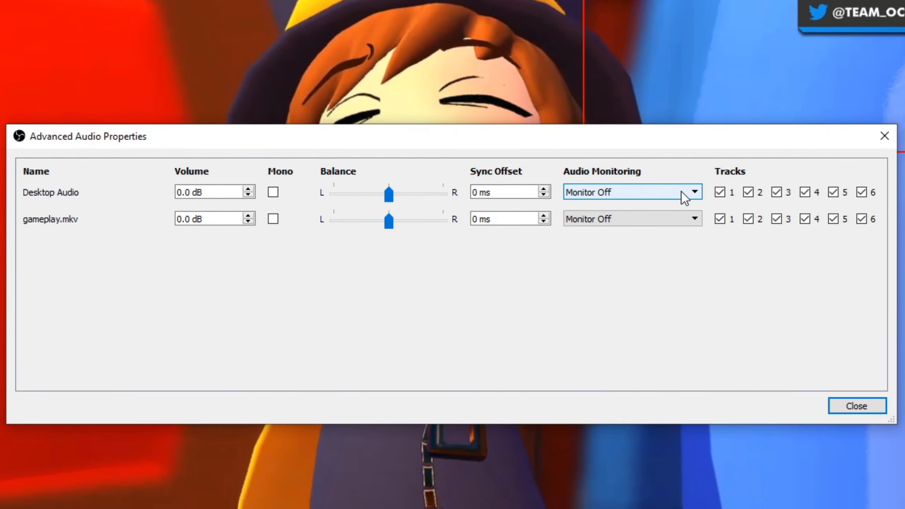
left_click(690, 217)
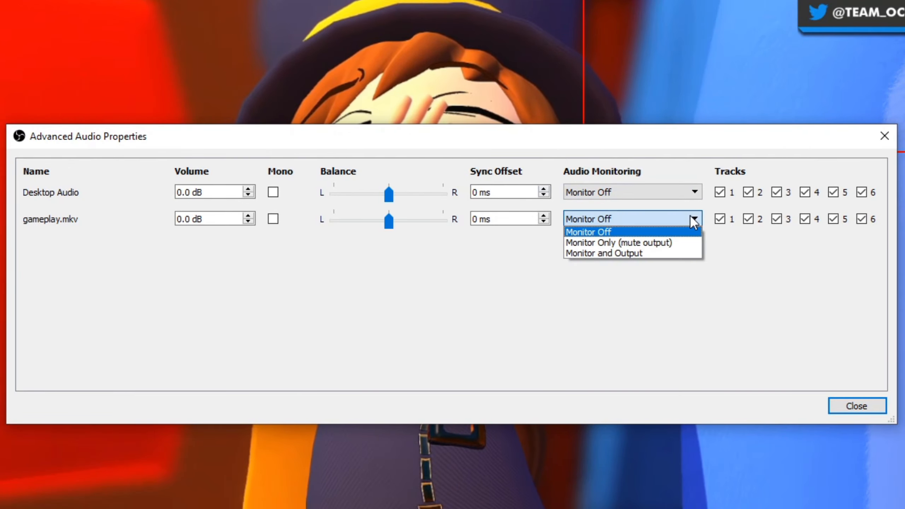
left_click(661, 242)
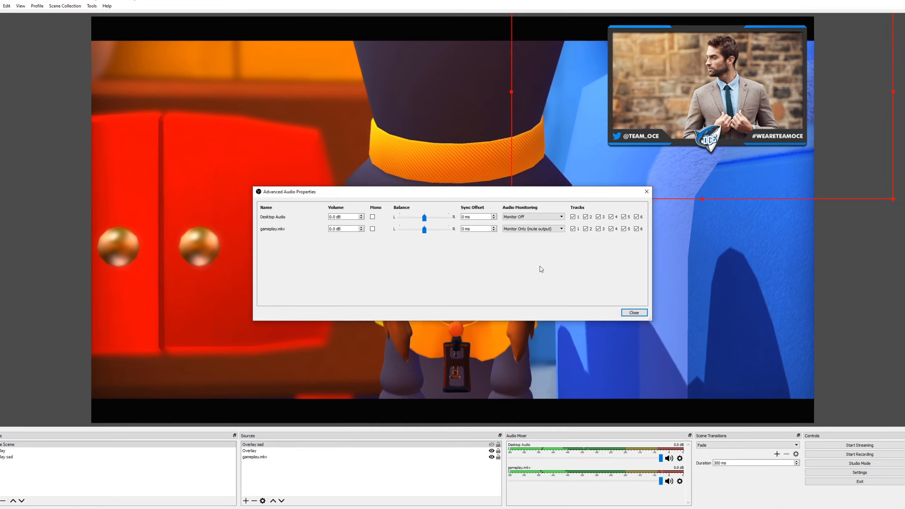
Try the other audio monitoring modes for gameplay.mkv, choosing Monitor Off and then Monitor and Output
left_click_drag(520, 195, 390, 84)
left_click(402, 117)
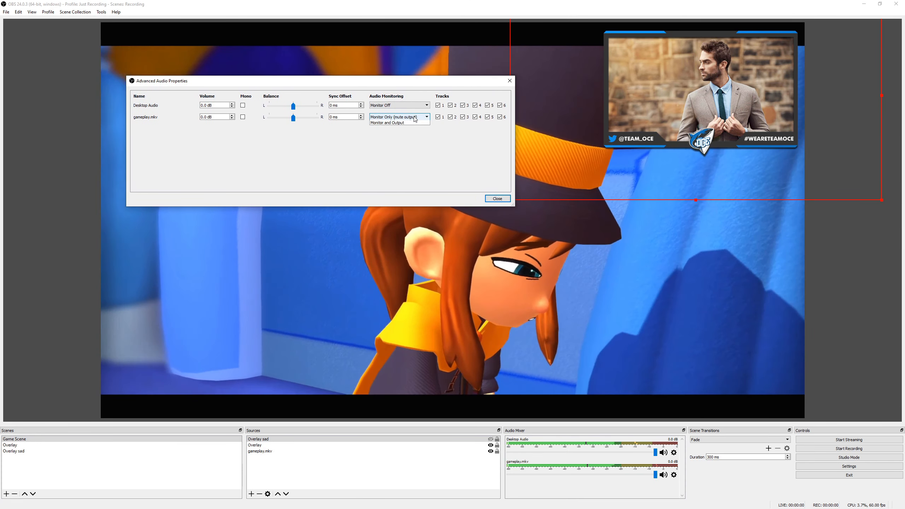
left_click(404, 123)
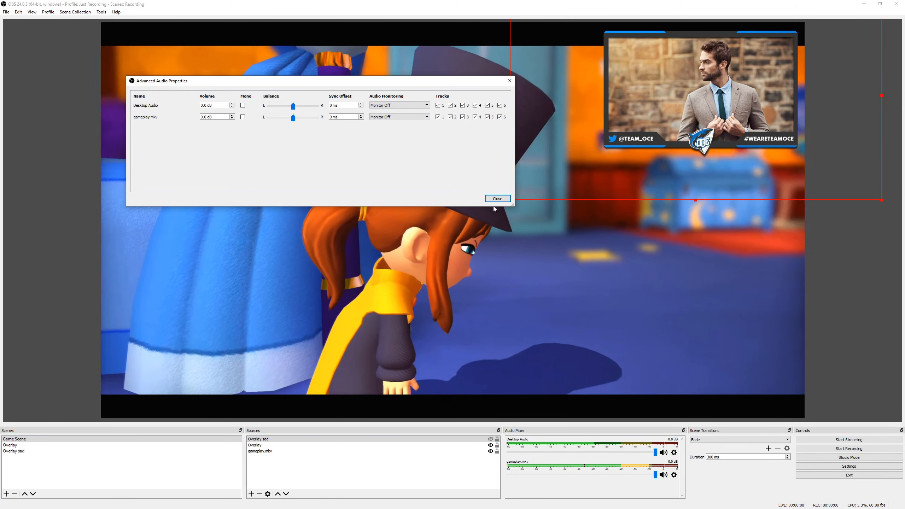
left_click(401, 117)
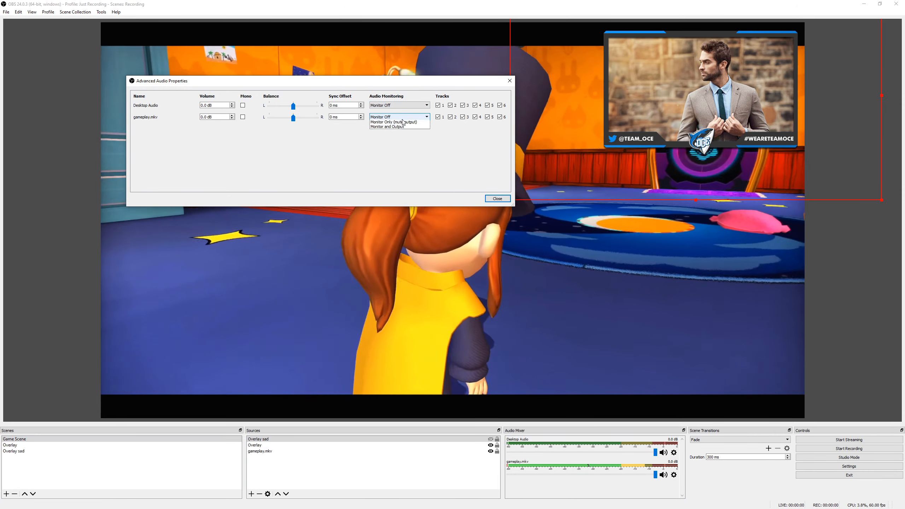
left_click(386, 133)
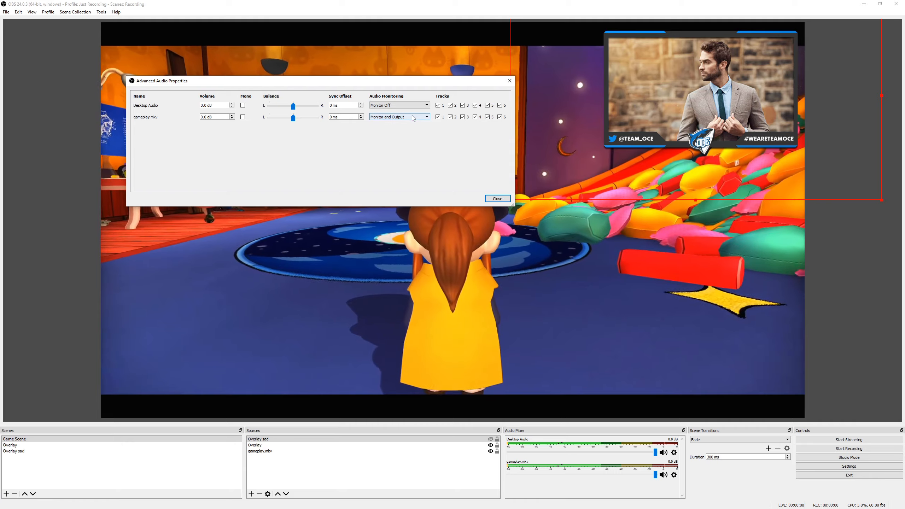
Return gameplay.mkv's audio monitoring to Monitor Only (mute output) and close the advanced audio properties
left_click(411, 118)
left_click(403, 127)
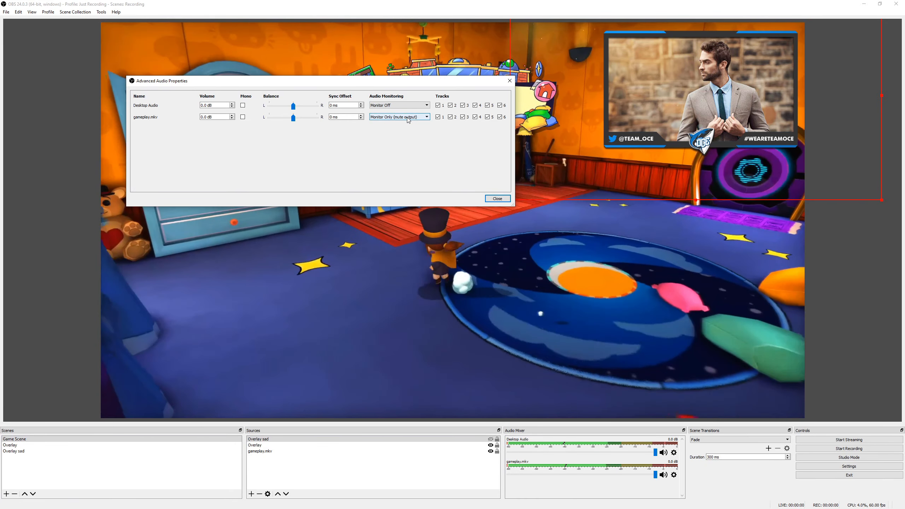
left_click_drag(407, 85, 400, 122)
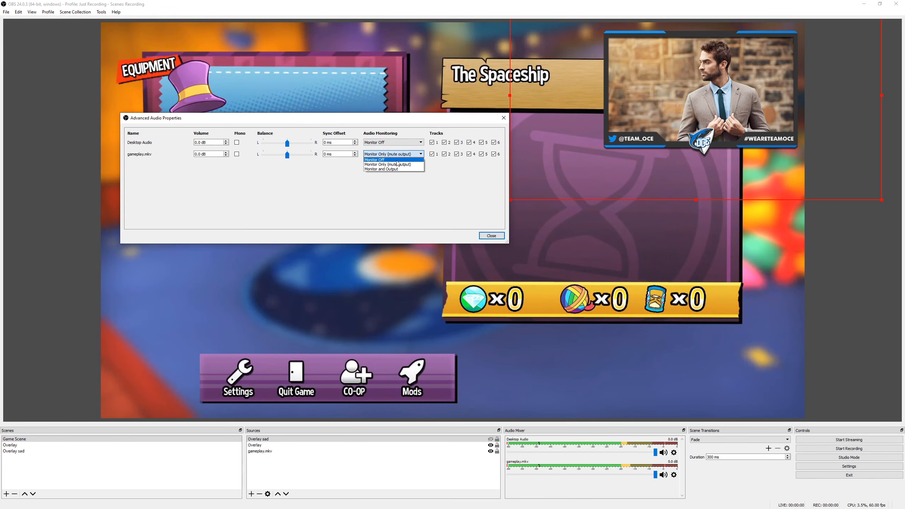
left_click(495, 236)
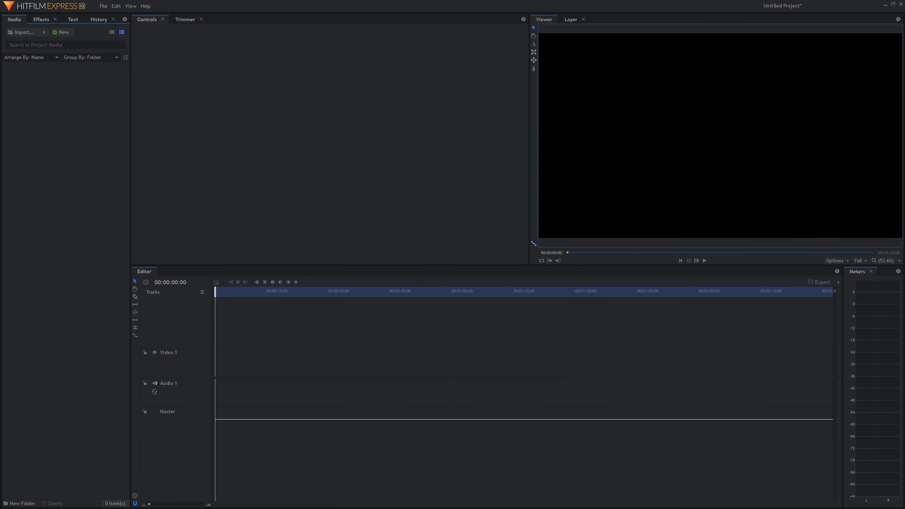
left_click_drag(143, 264, 143, 217)
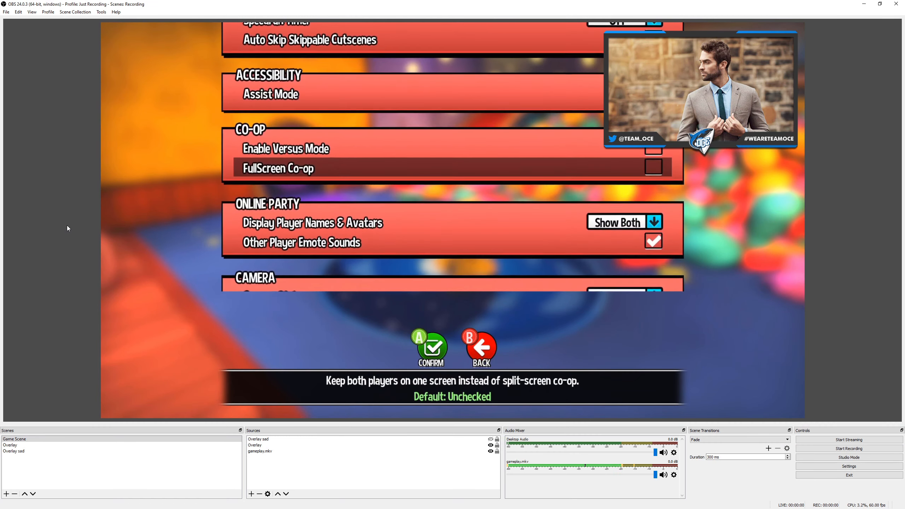
left_click(6, 12)
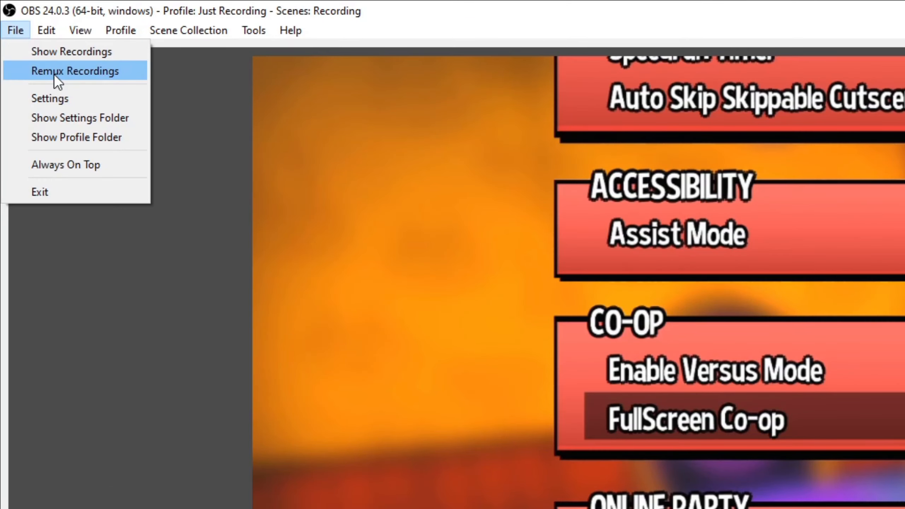
left_click(55, 73)
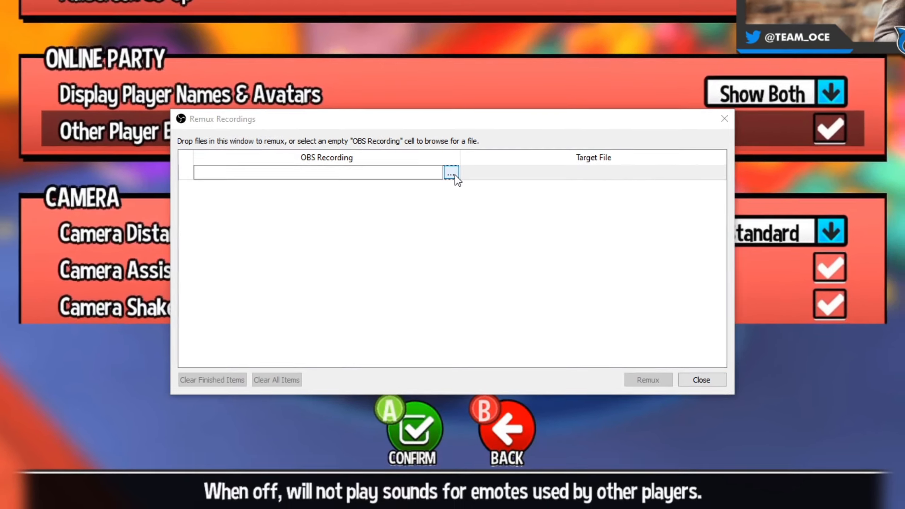
left_click(452, 169)
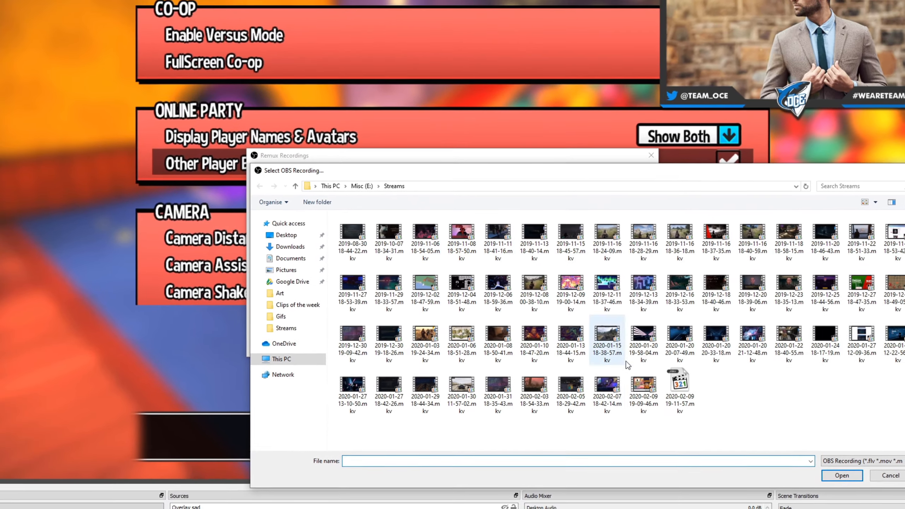
left_click(694, 285)
left_click(819, 467)
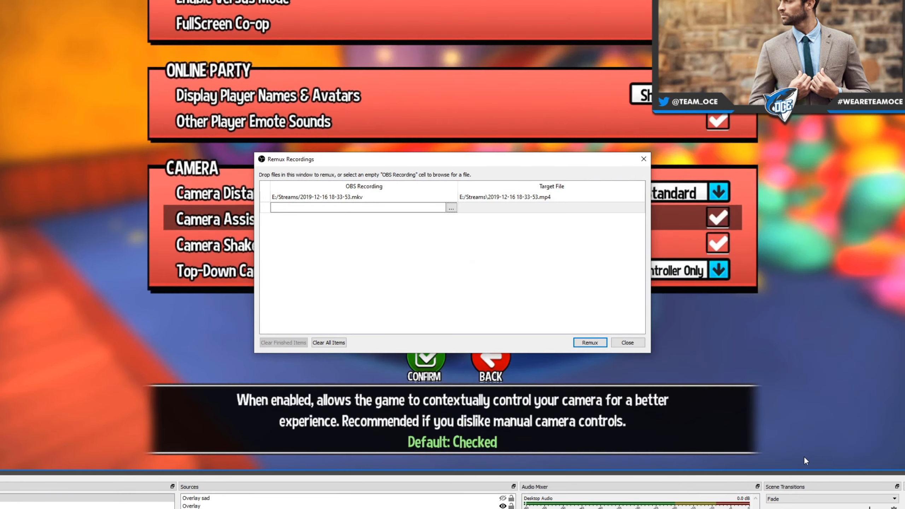
left_click(451, 208)
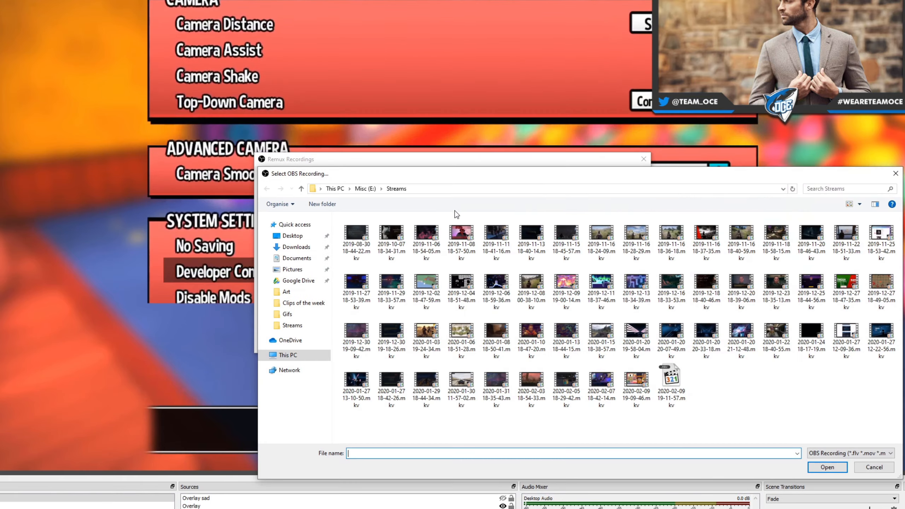
left_click(426, 380)
left_click(821, 469)
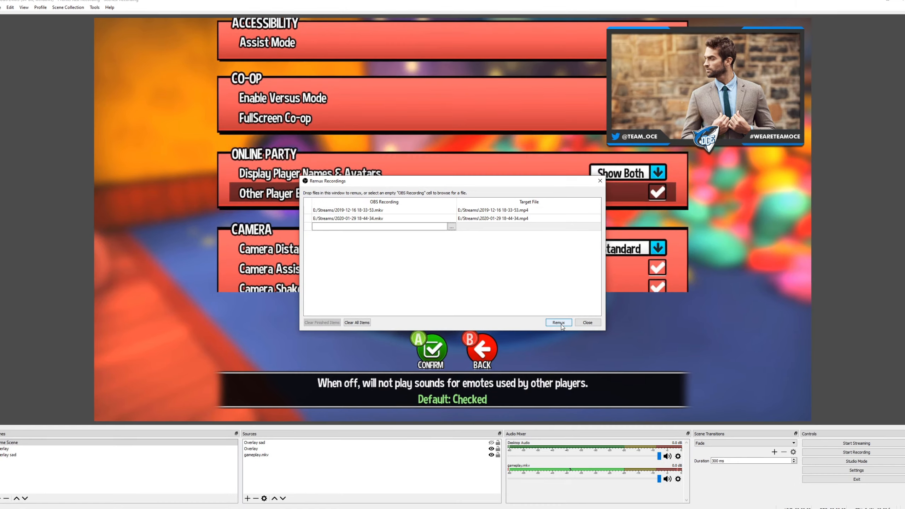
left_click(557, 321)
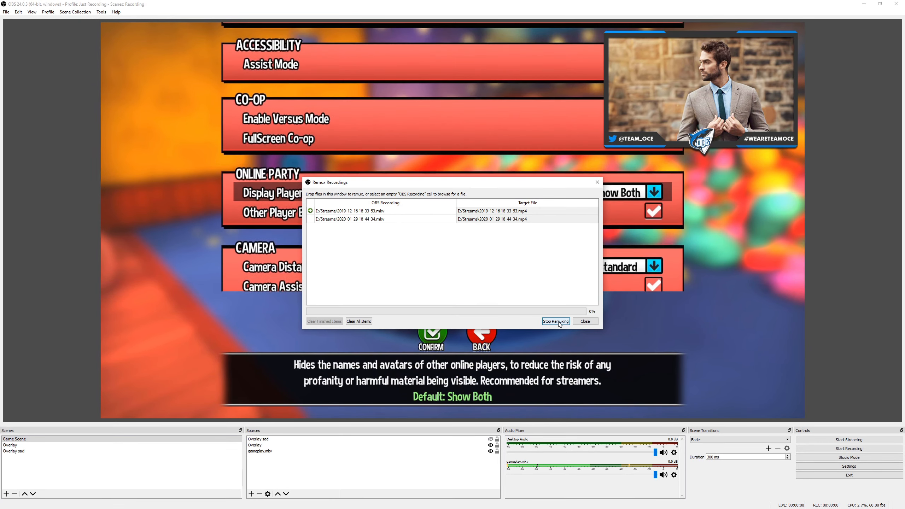